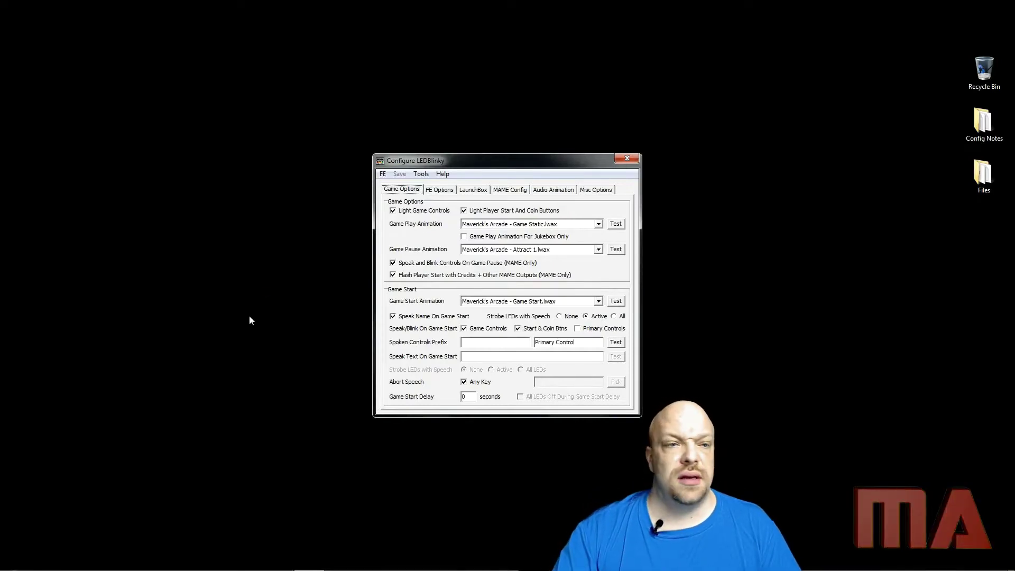
Keep LaunchBox chosen as the front-end in the supported front-ends list
click(384, 174)
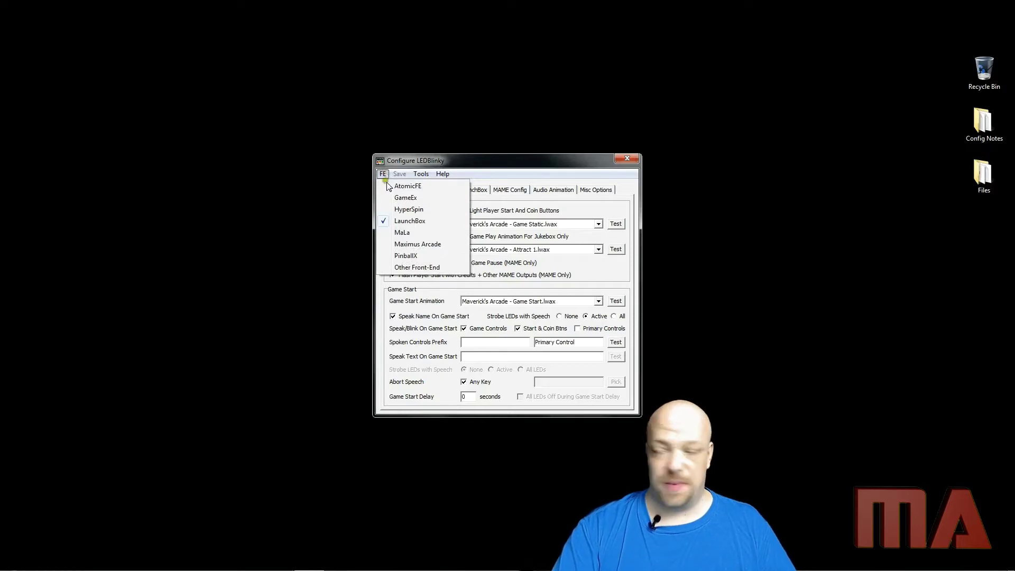
click(474, 161)
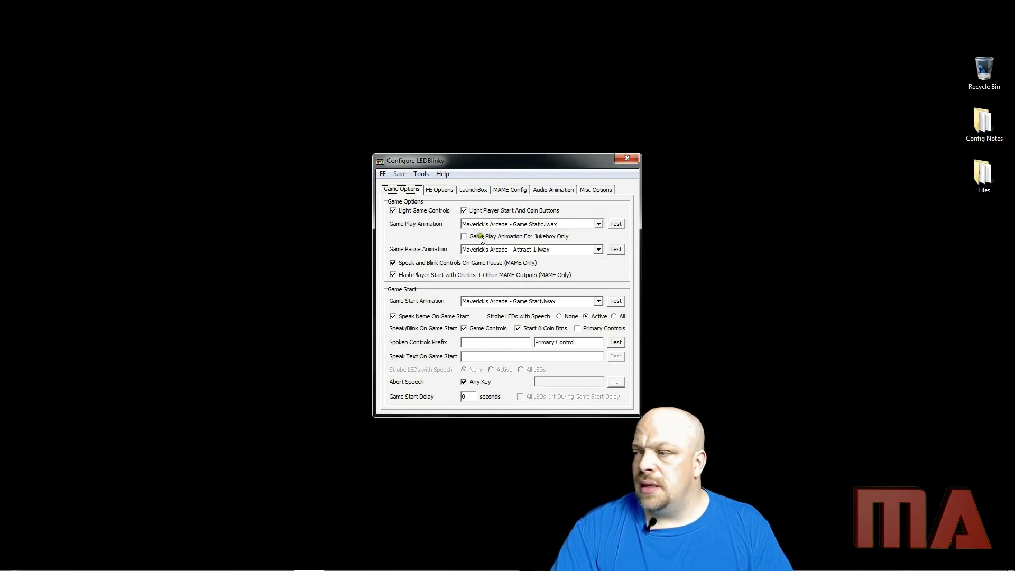
mouse_move(500, 239)
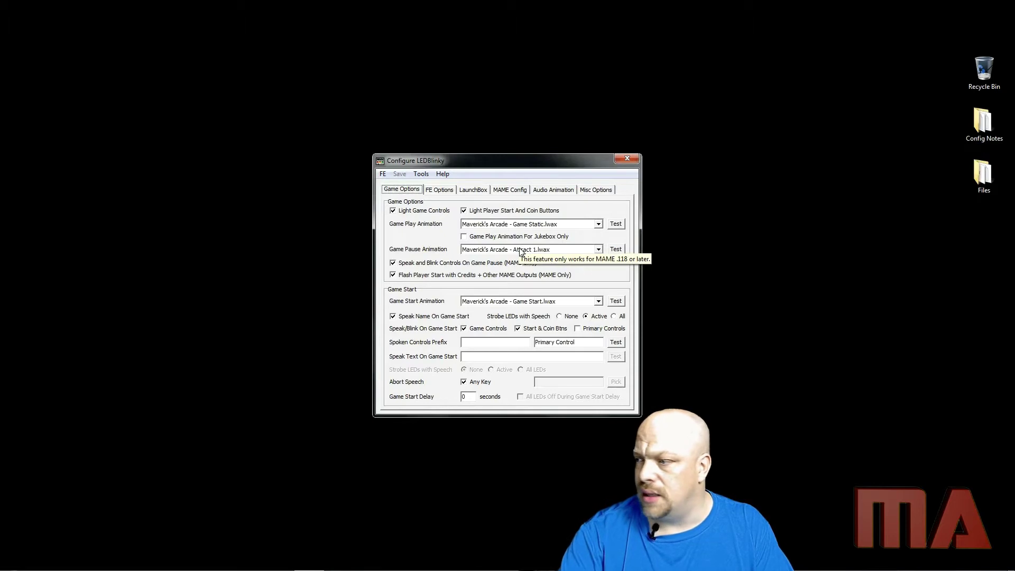
click(439, 283)
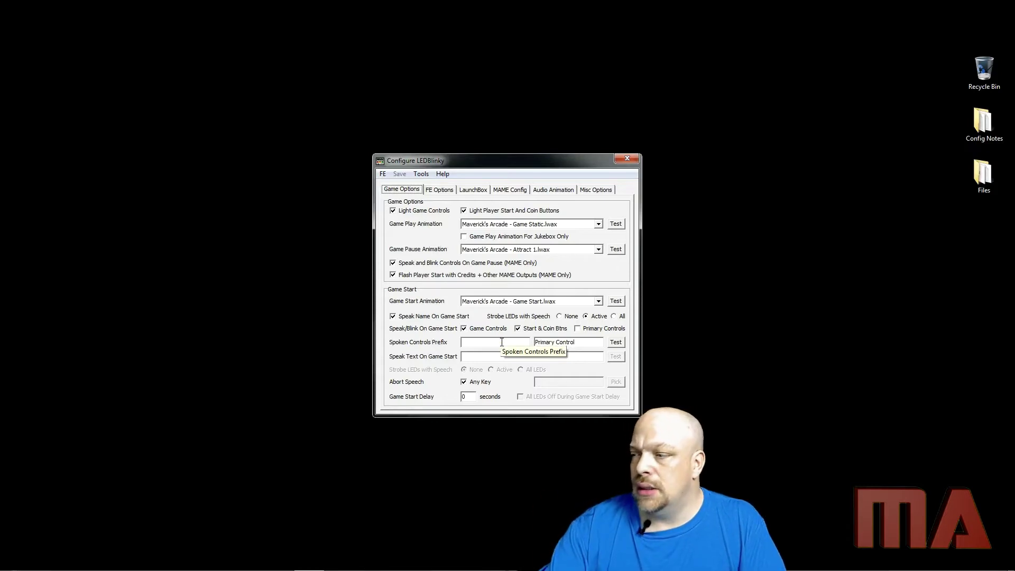
click(466, 361)
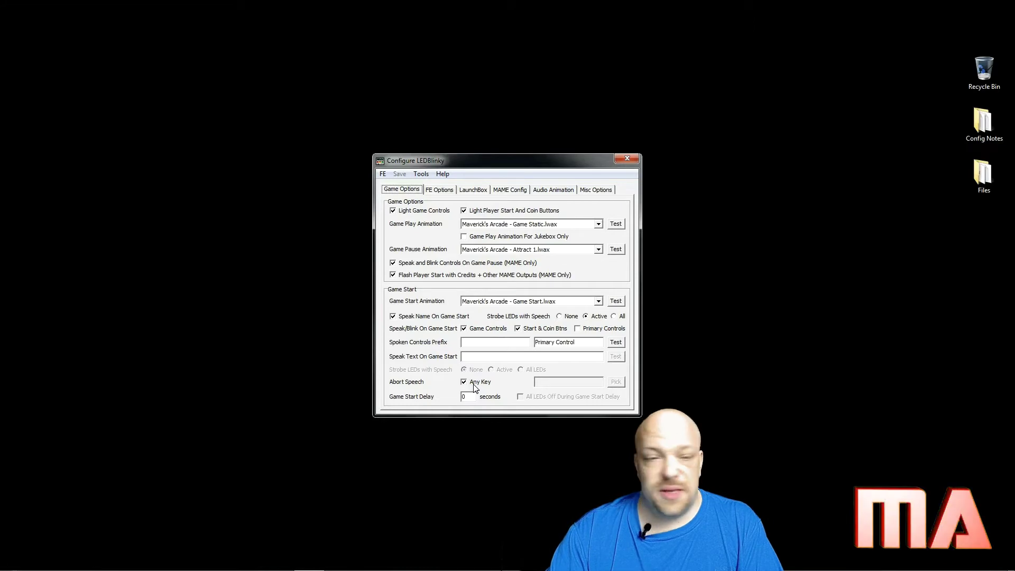
Review the FE Options page, then move on to the LaunchBox options page
click(447, 194)
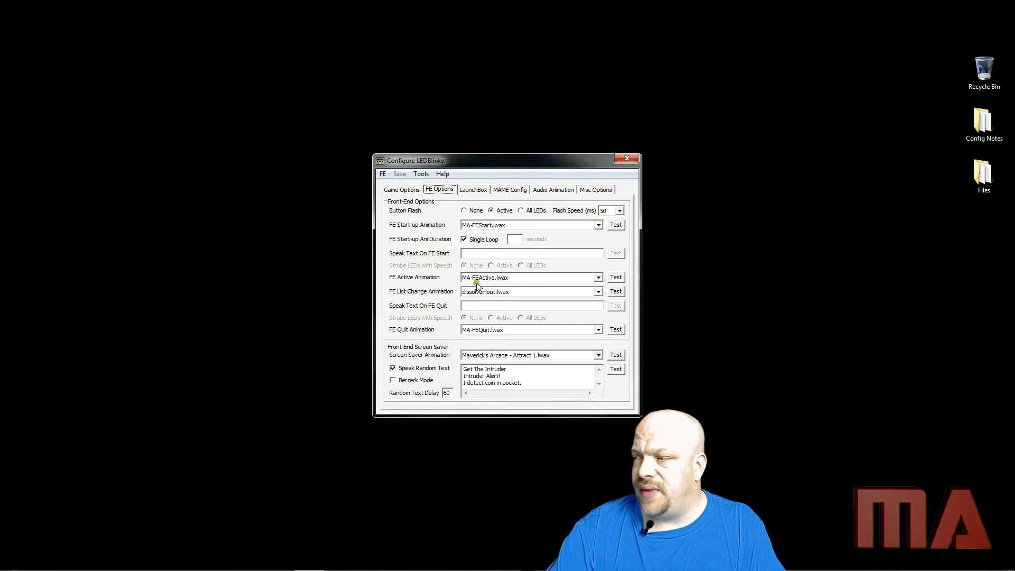
mouse_move(477, 285)
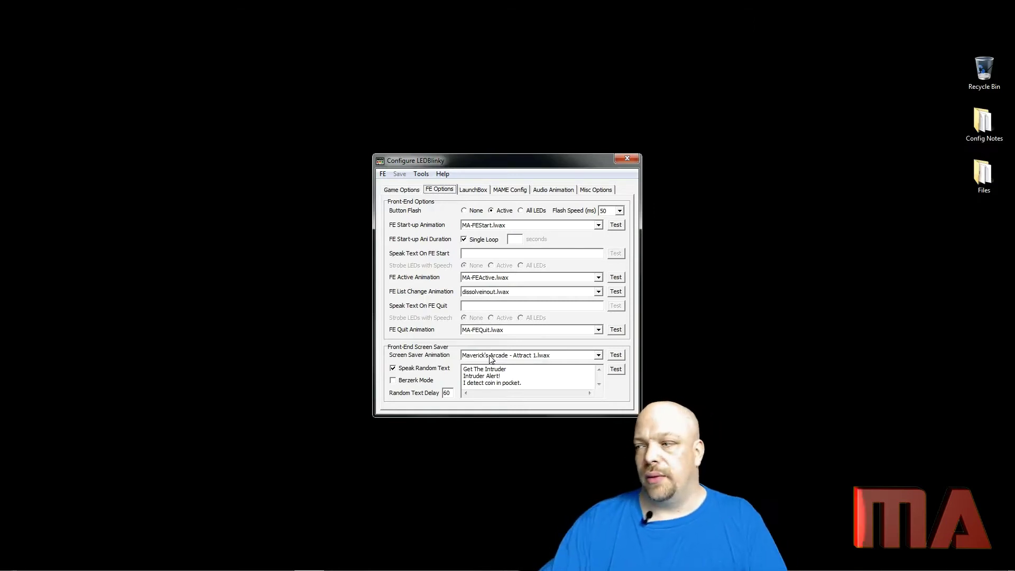
click(481, 190)
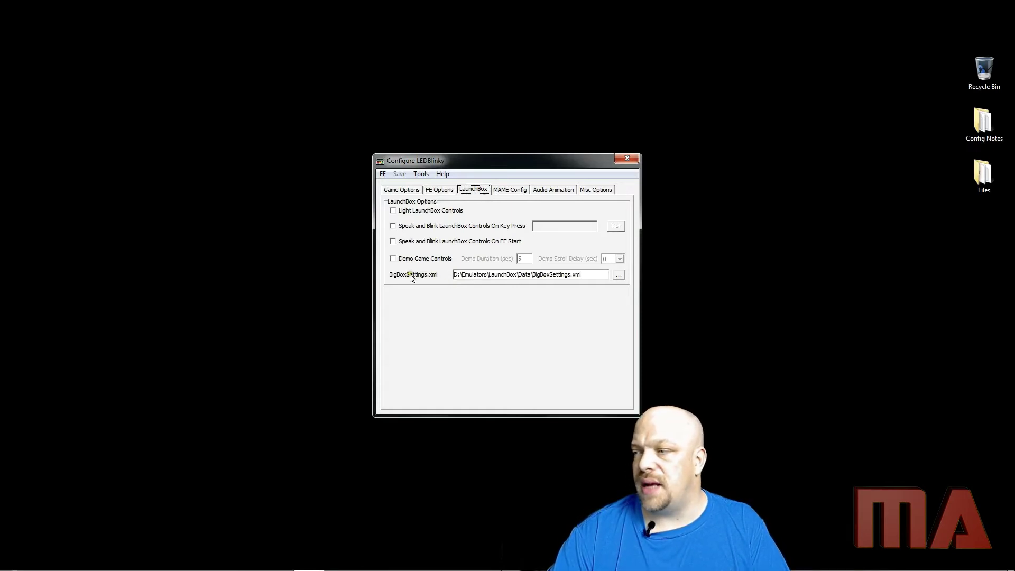
Point the settings file to D:\Emulators\LaunchBox\Data\BigBoxSettings.xml, then show the MAME Config page
click(619, 276)
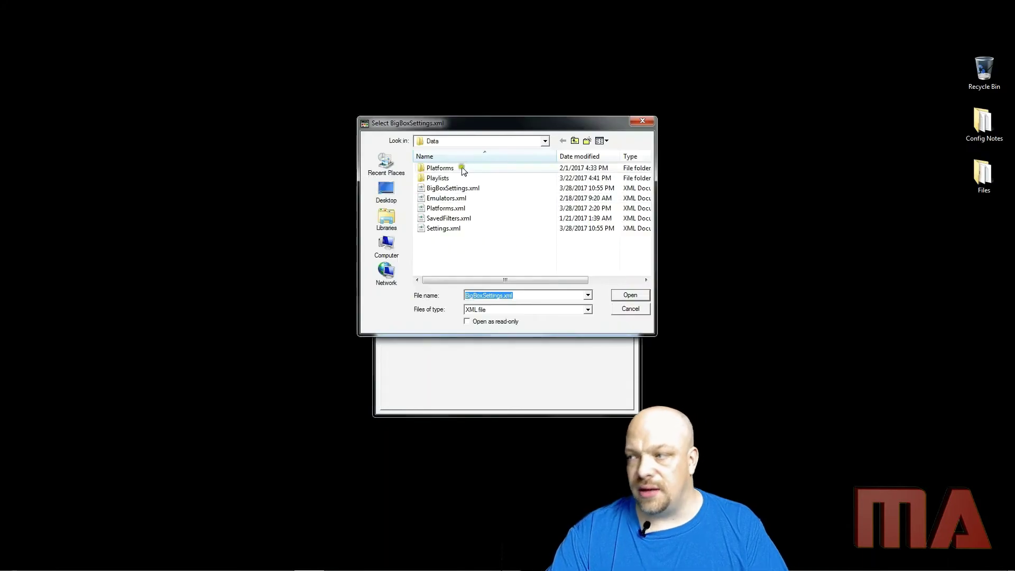
click(453, 141)
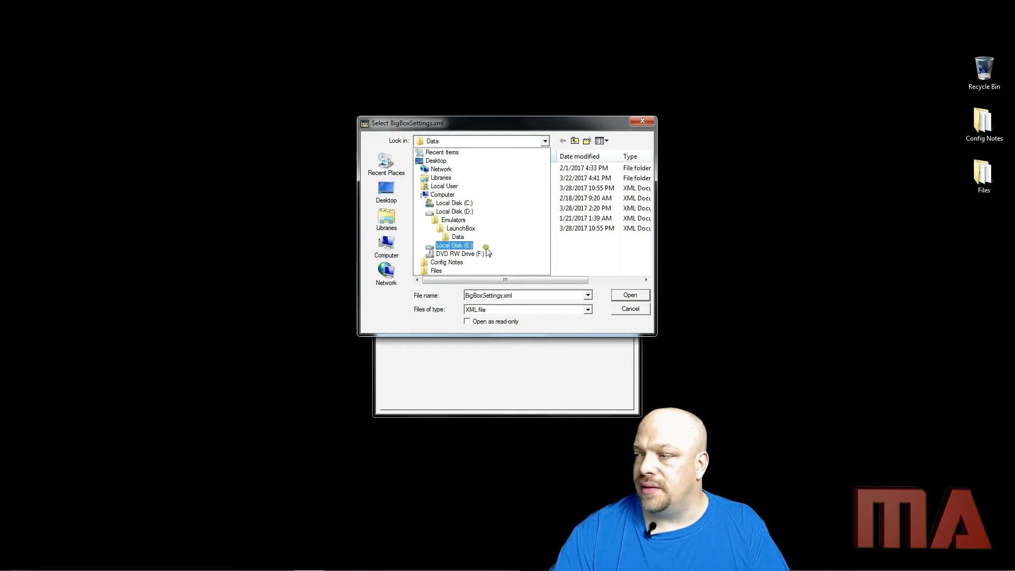
click(464, 238)
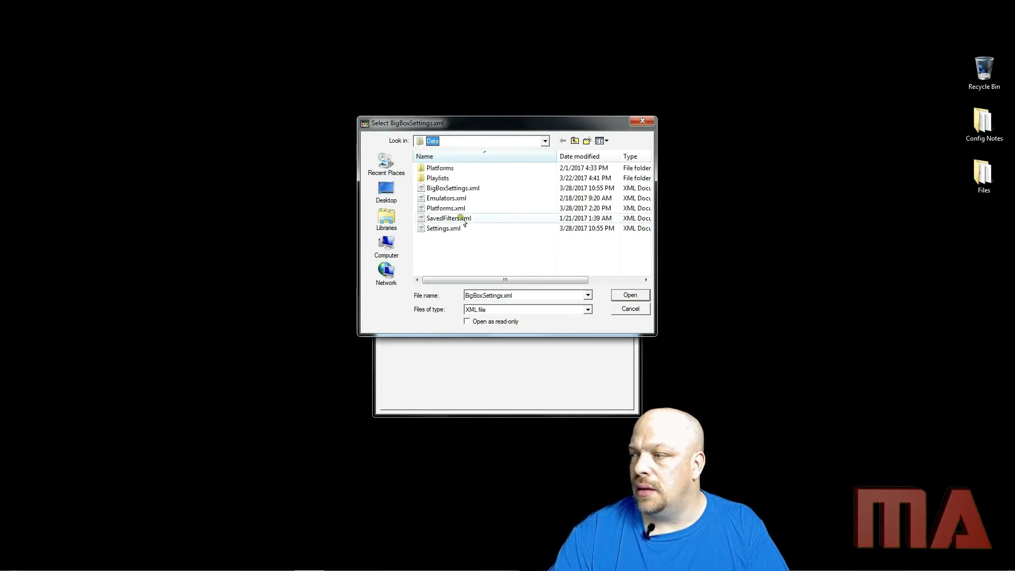
double_click(452, 188)
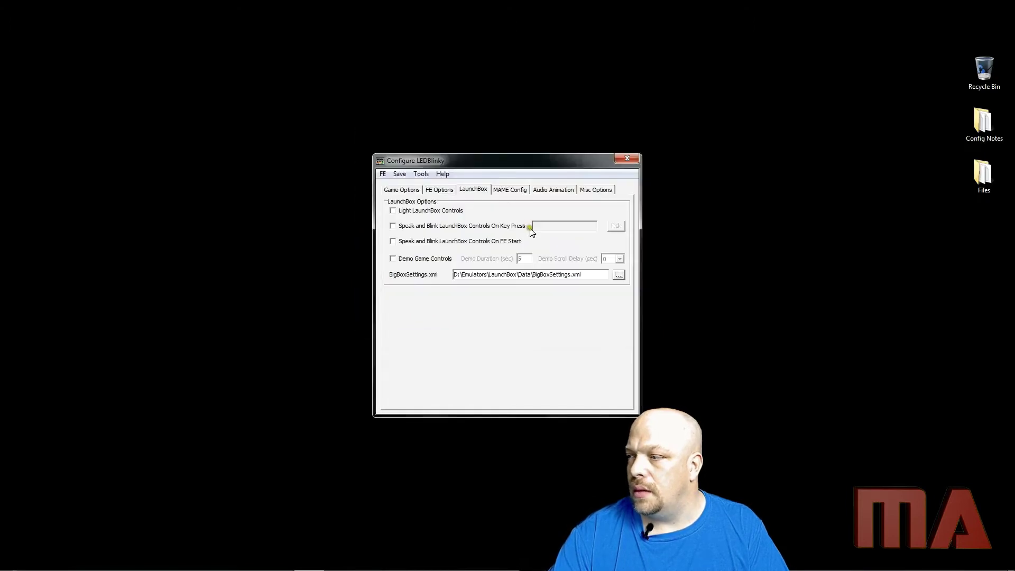
click(506, 190)
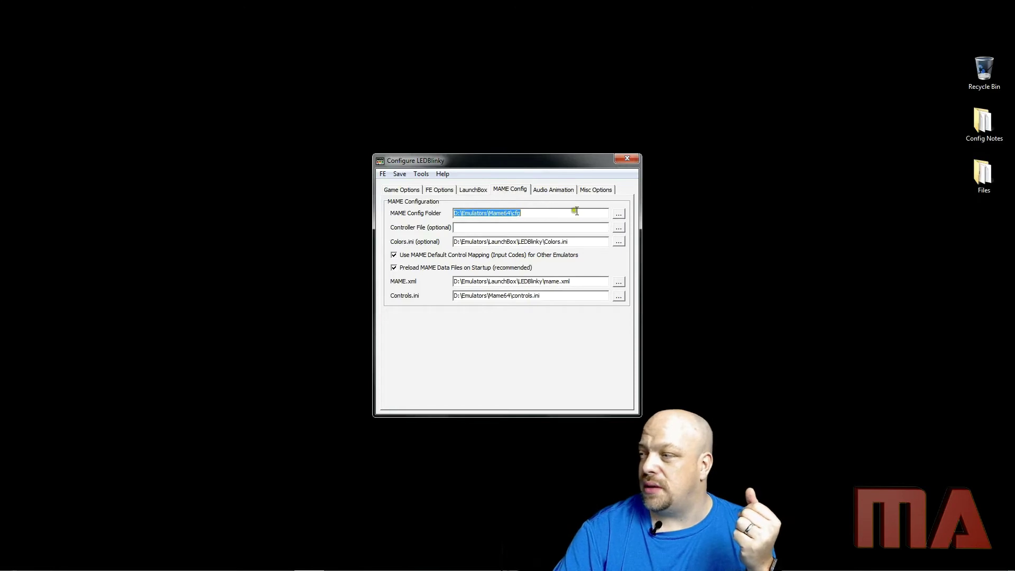
Set the MAME Config Folder to D:\Emulators\Mame64\cfg using the folder picker
click(619, 213)
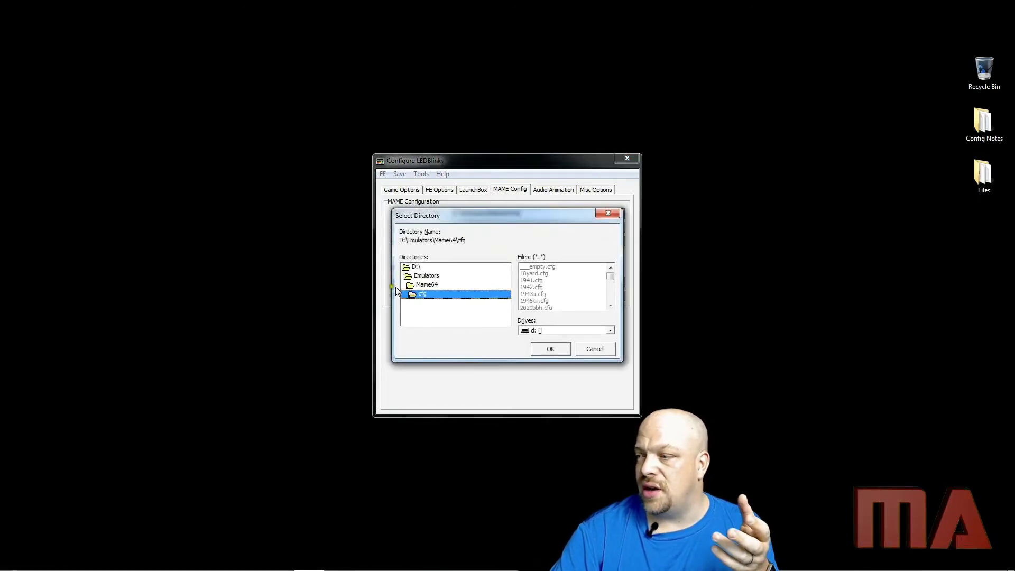
click(426, 293)
click(549, 349)
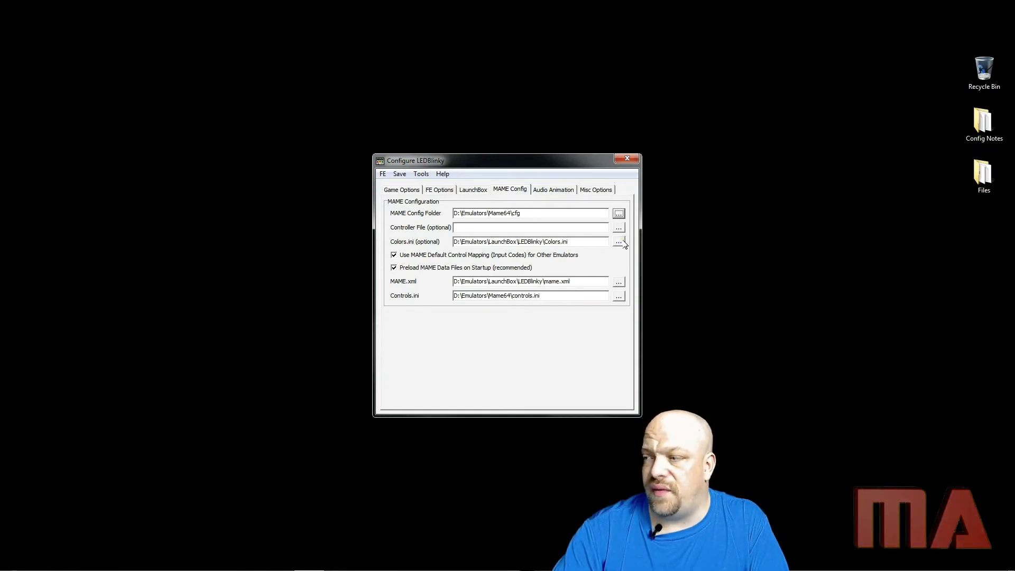
Paste the copied Colors.ini path into Start menu search and trim off the file name
drag(575, 243, 406, 242)
key(ctrl+c)
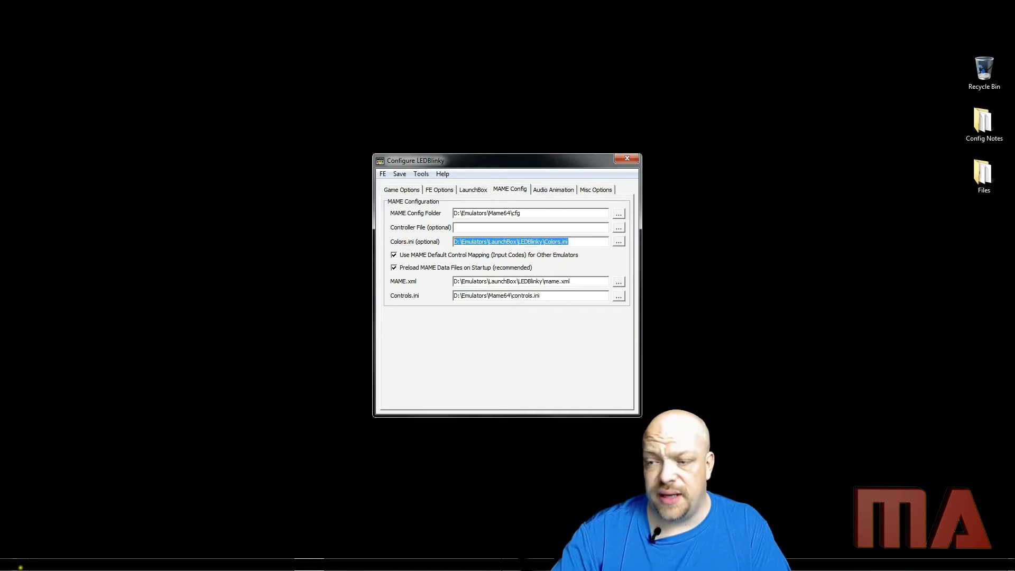
click(16, 563)
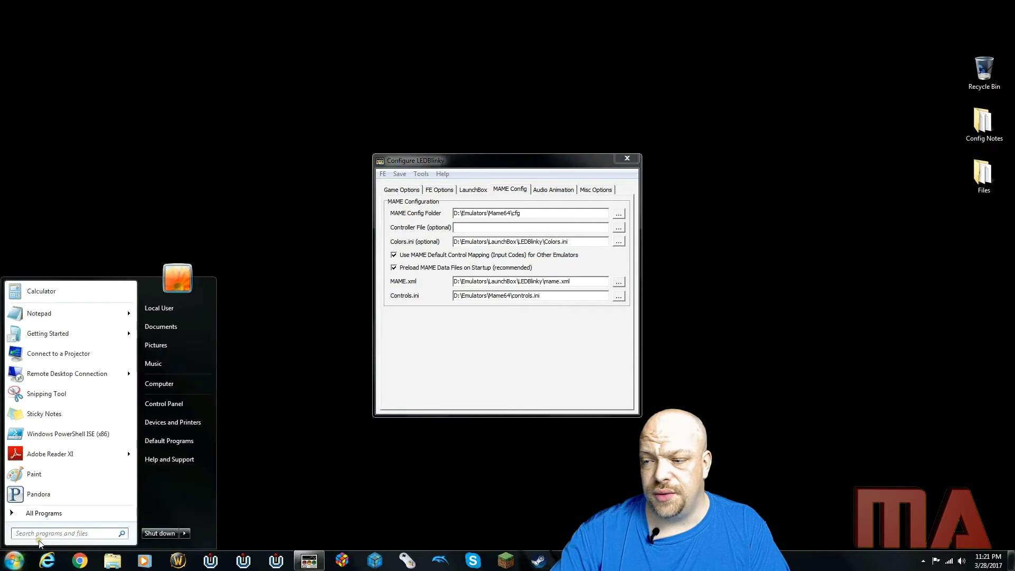
click(46, 534)
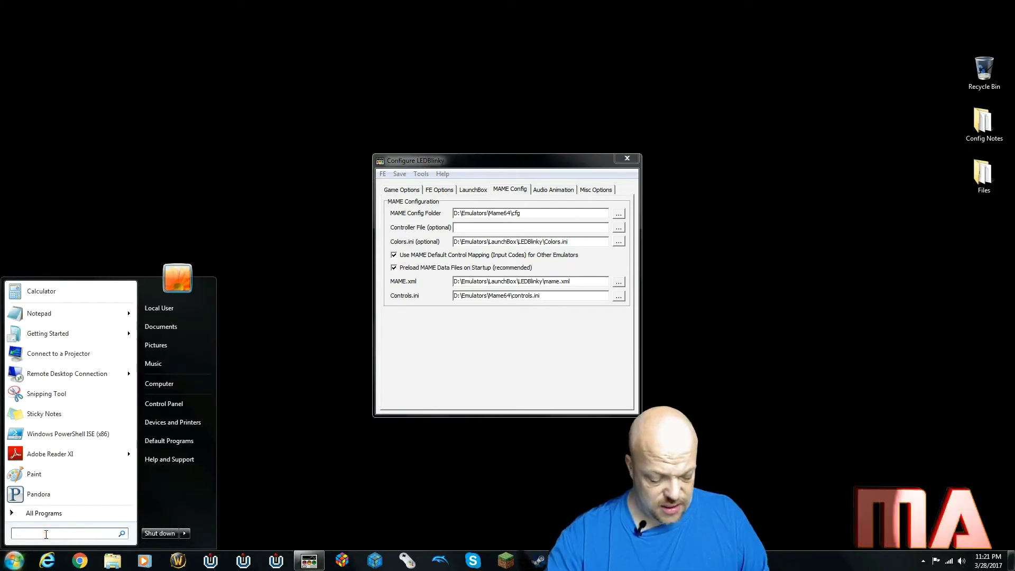
key(ctrl+v)
key(shift+Left)
key(shift+Left)
key(shift+Left)
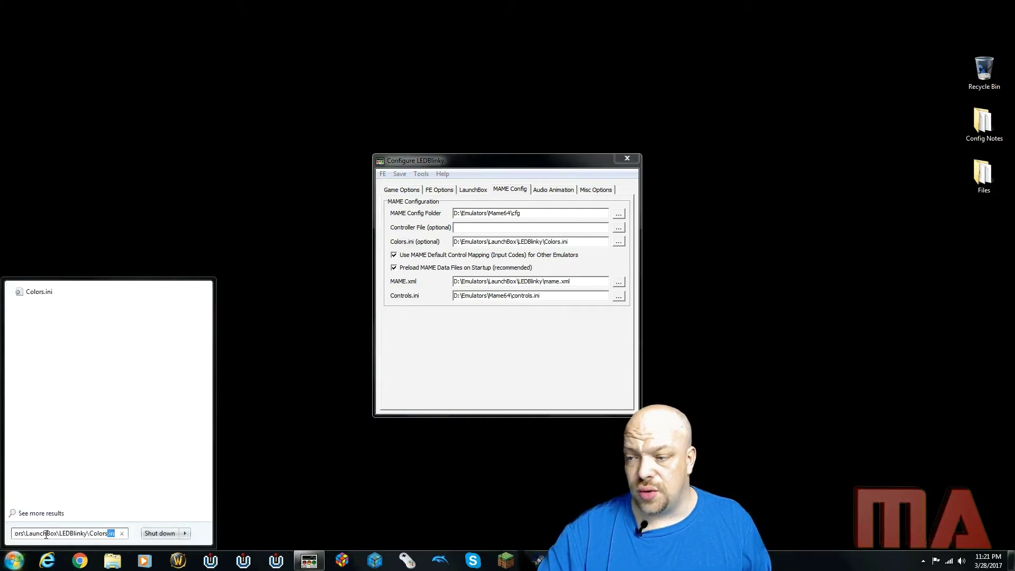
key(shift+Left)
key(shift+Left)
key(shift+Left)
key(shift+Left)
key(BackSpace)
Open D:\Emulators\LaunchBox\LEDBlinky in Explorer and open Colors.ini with Notepad
key(Return)
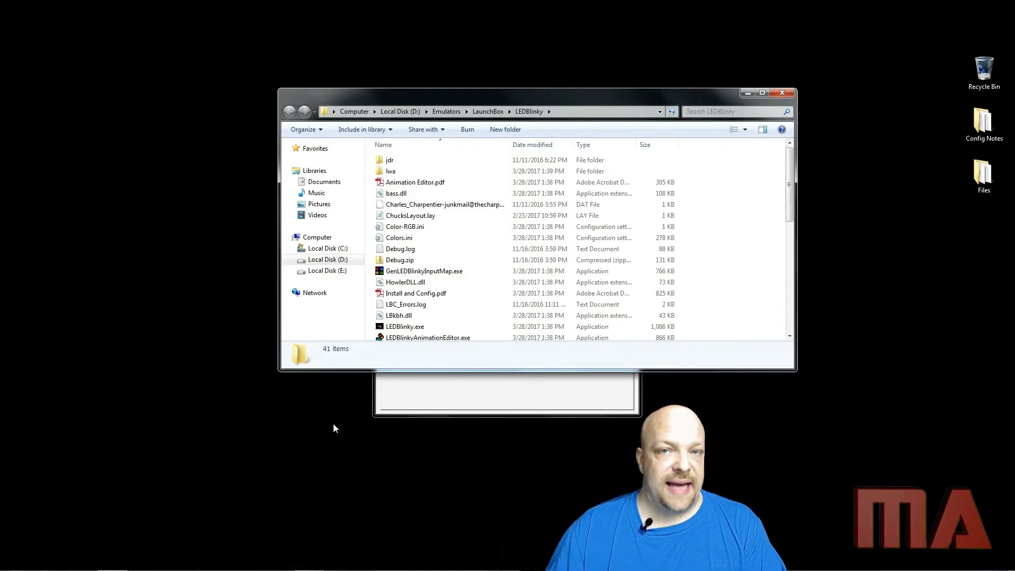
click(357, 299)
click(401, 238)
right_click(404, 237)
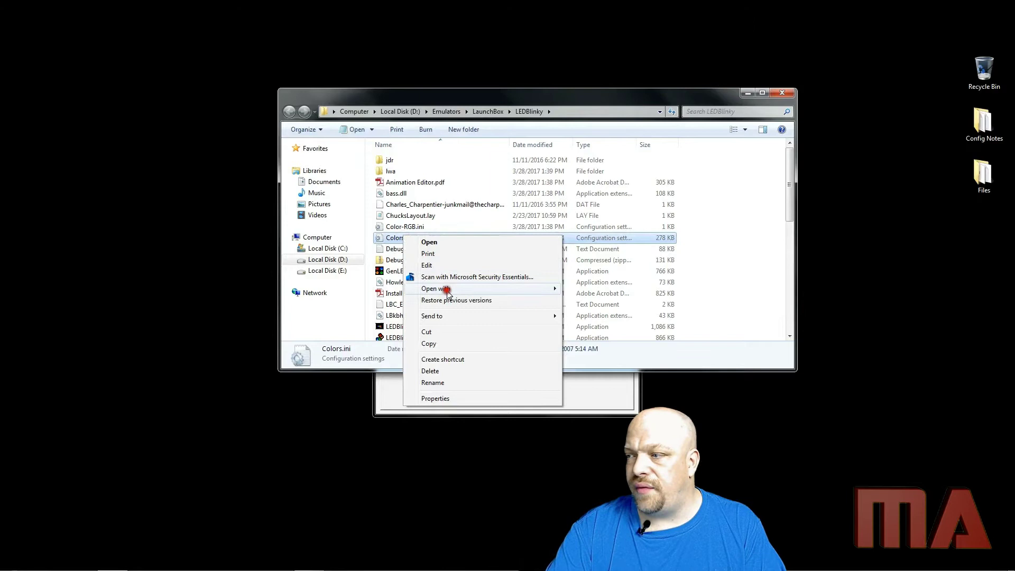
mouse_move(547, 294)
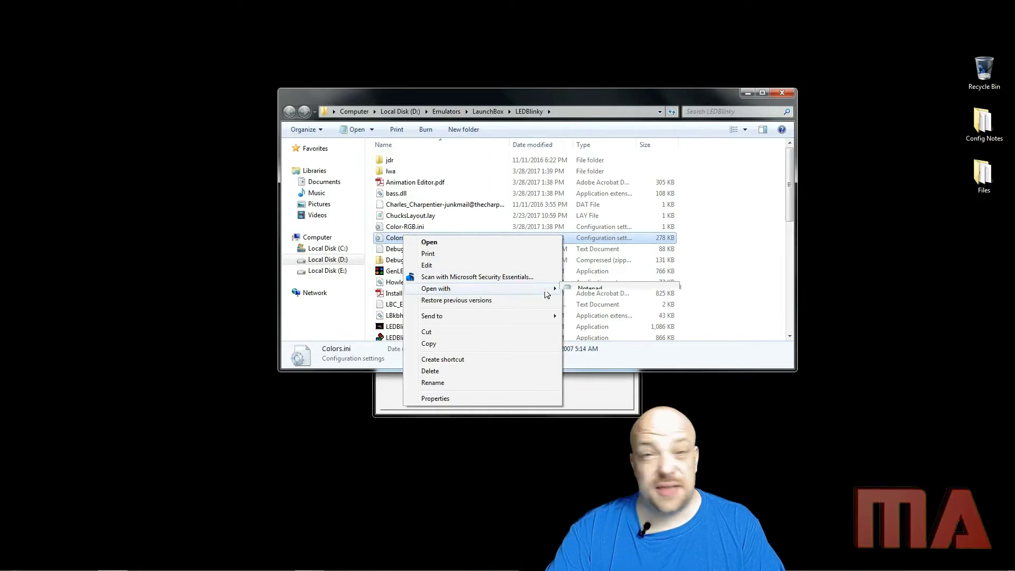
click(591, 289)
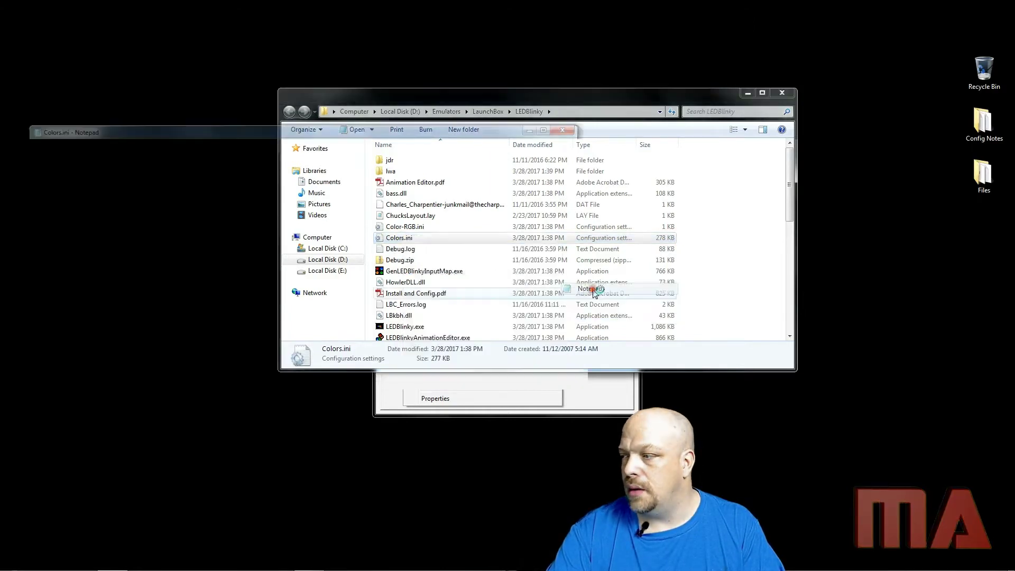